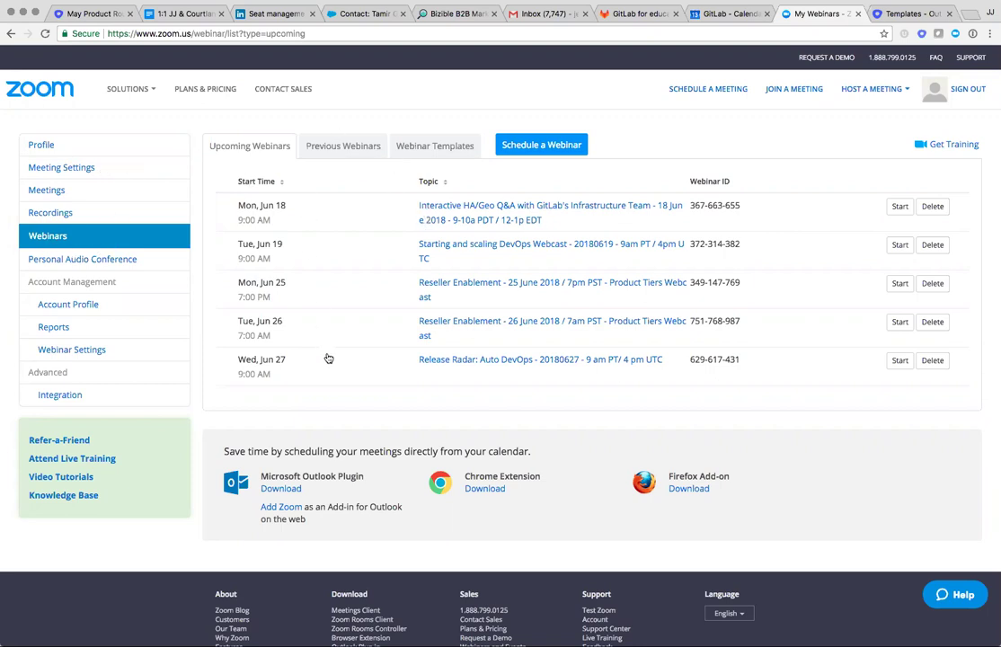
Open the Reseller Enablement – 26 June 2018 webinar and start editing its settings.
scroll(340, 154, "up", 1)
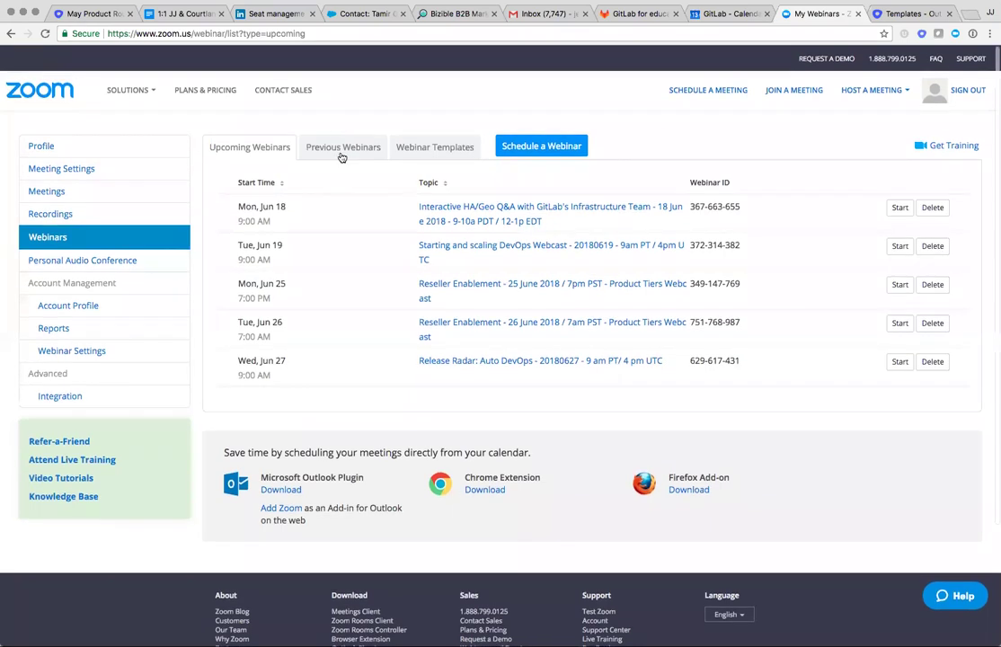
scroll(344, 265, "down", 1)
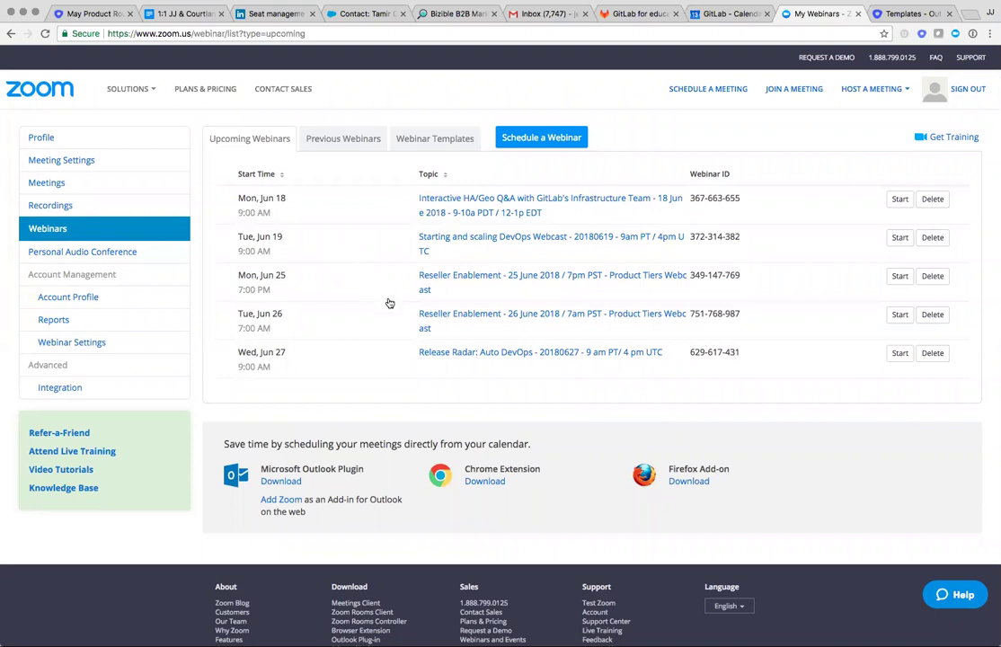
left_click(427, 318)
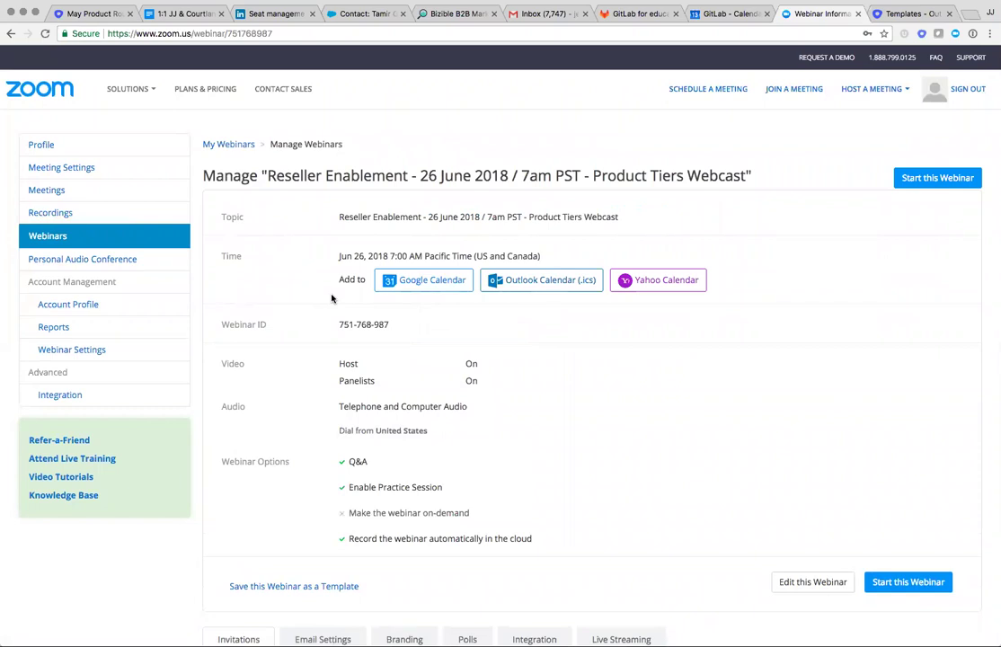
scroll(332, 298, "down", 2)
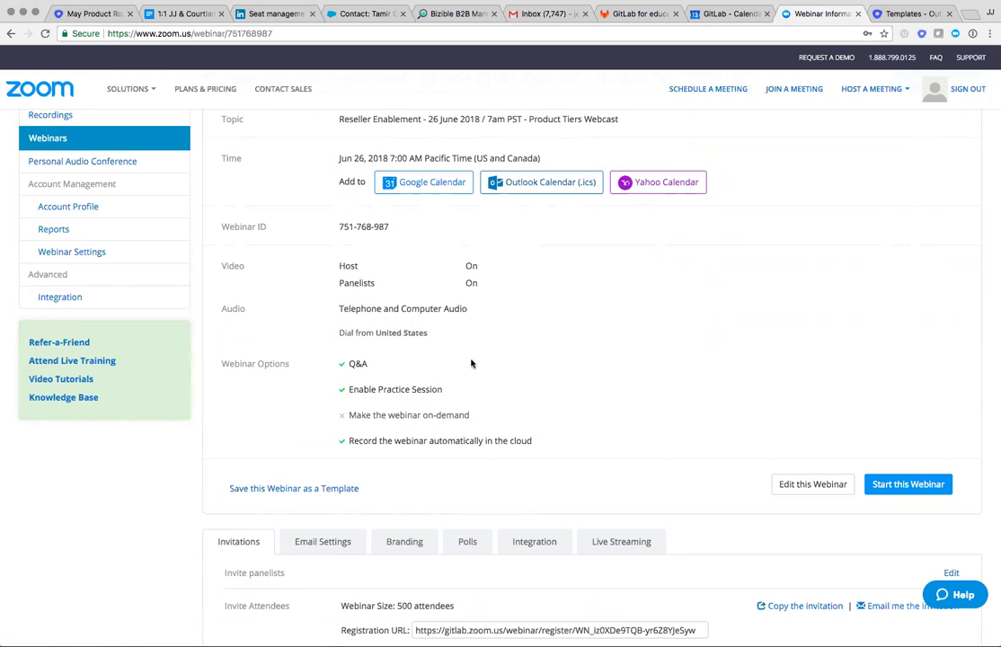
left_click(796, 485)
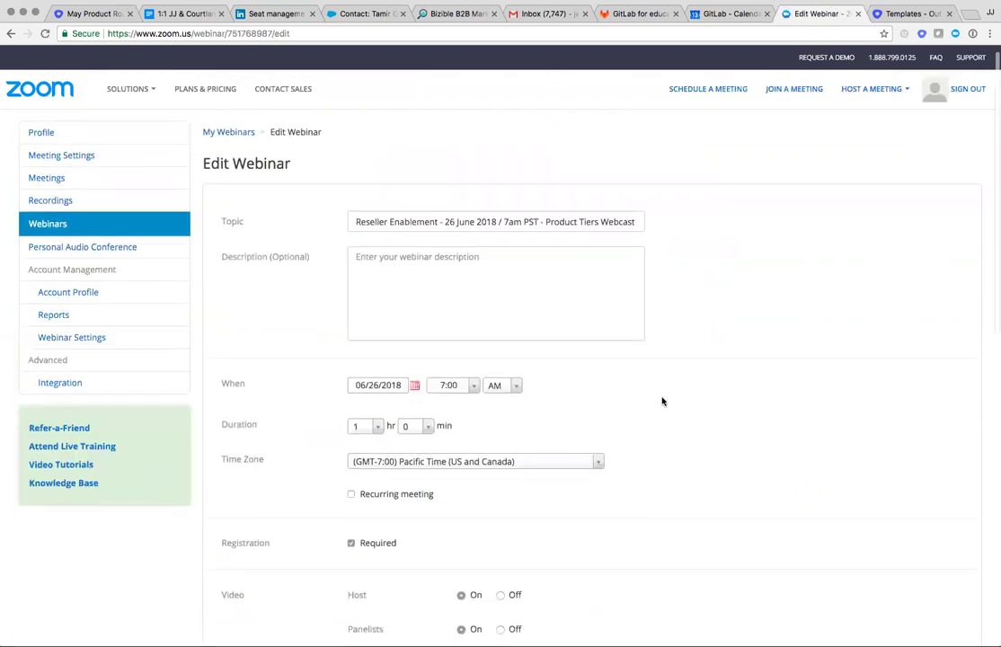
Under Advanced Options, enter two colleagues' e-mail addresses as Alternative Hosts, fixing the domain typo.
scroll(662, 401, "down", 5)
scroll(662, 400, "down", 5)
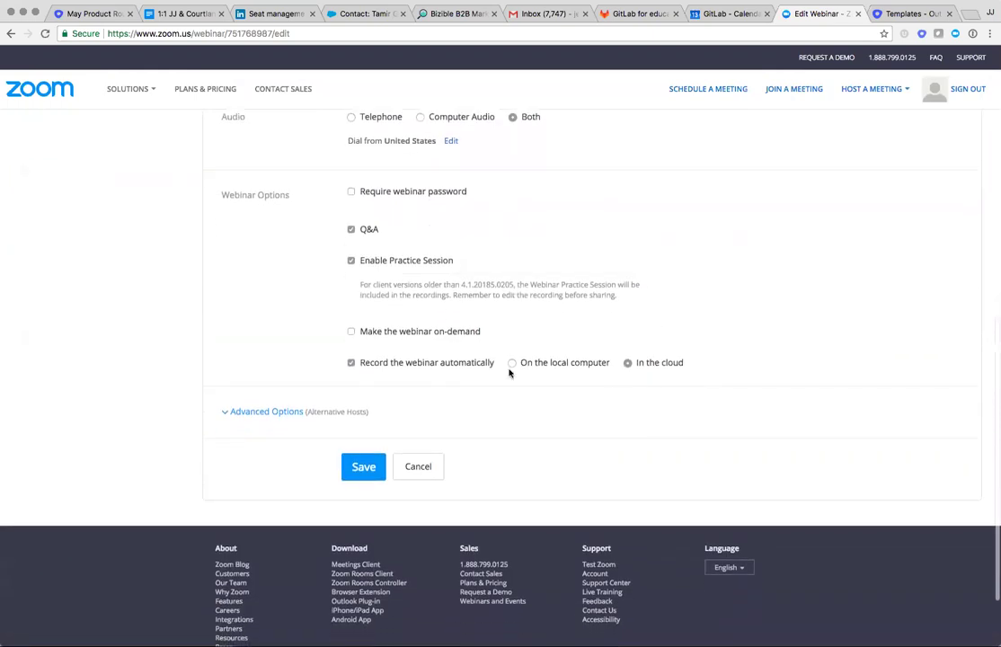
left_click(290, 413)
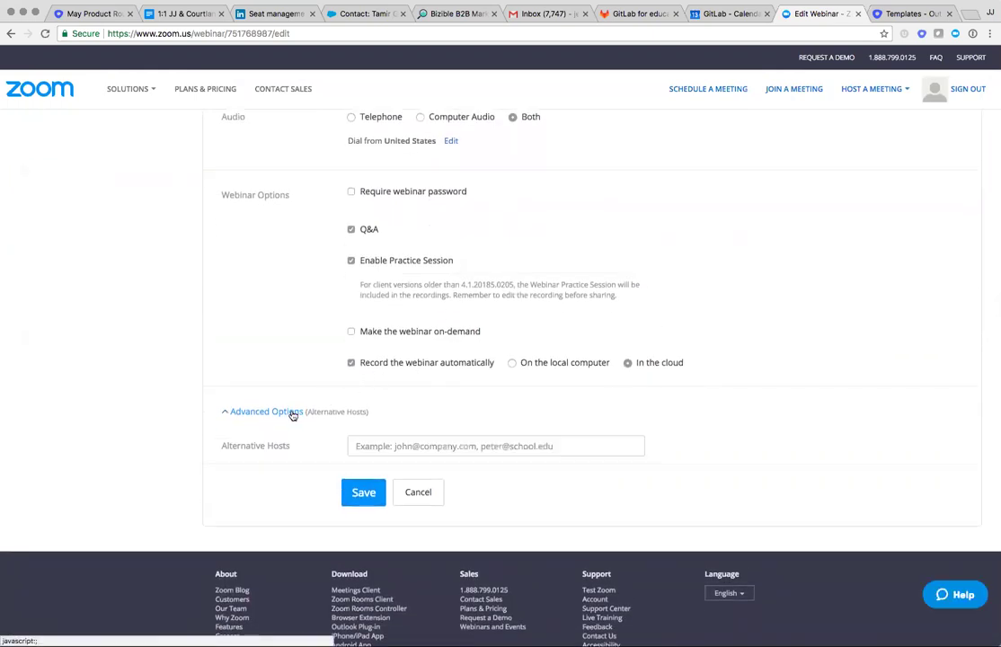
left_click(394, 445)
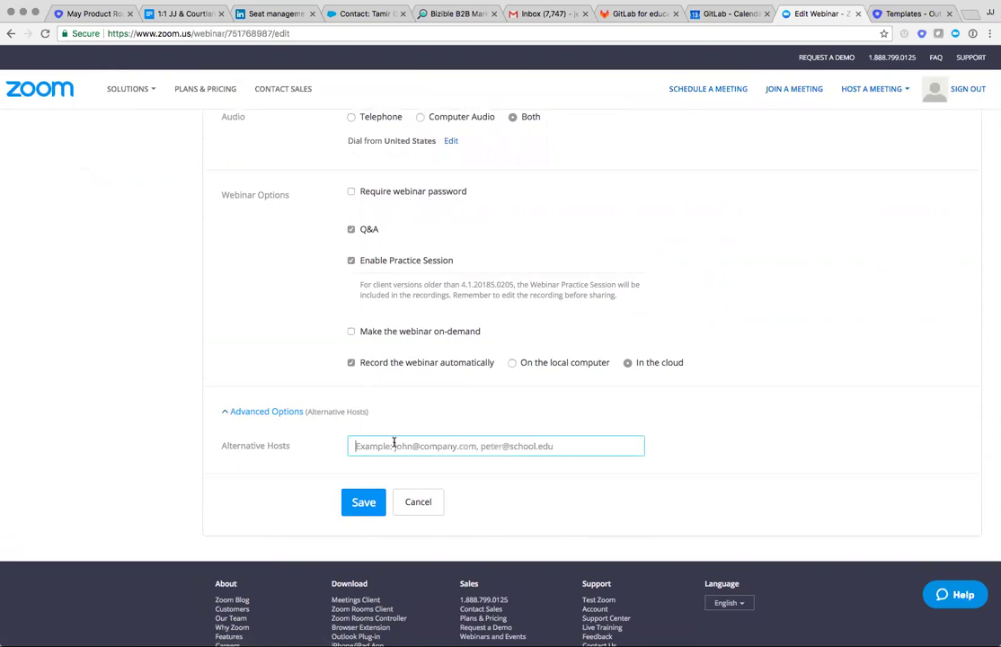
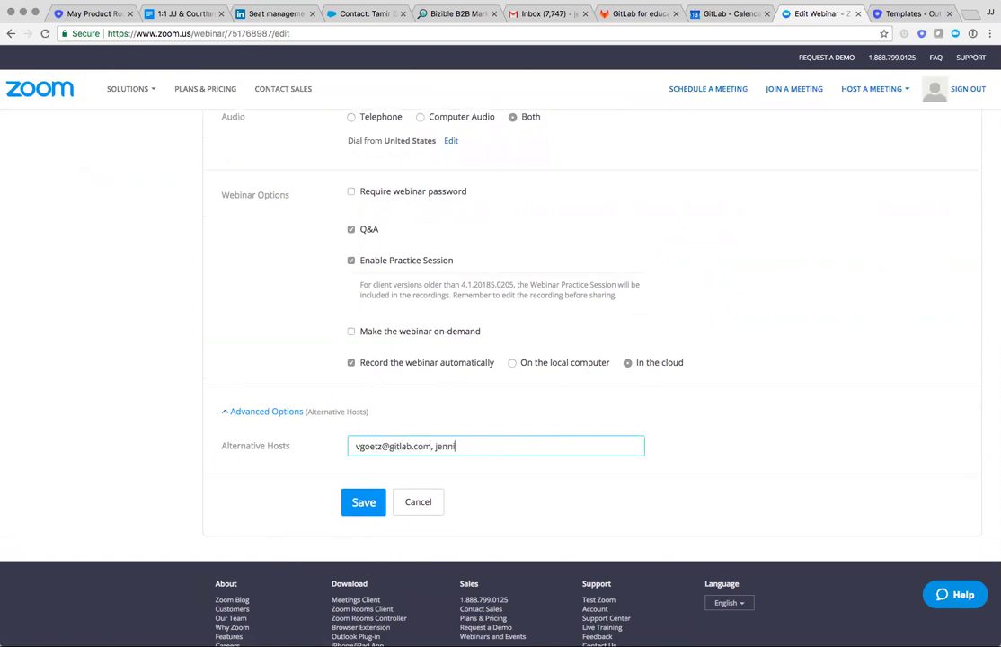
Save the edited webinar settings.
scroll(358, 504, "down", 1)
scroll(388, 457, "down", 1)
scroll(561, 452, "down", 1)
scroll(332, 503, "down", 1)
left_click(361, 499)
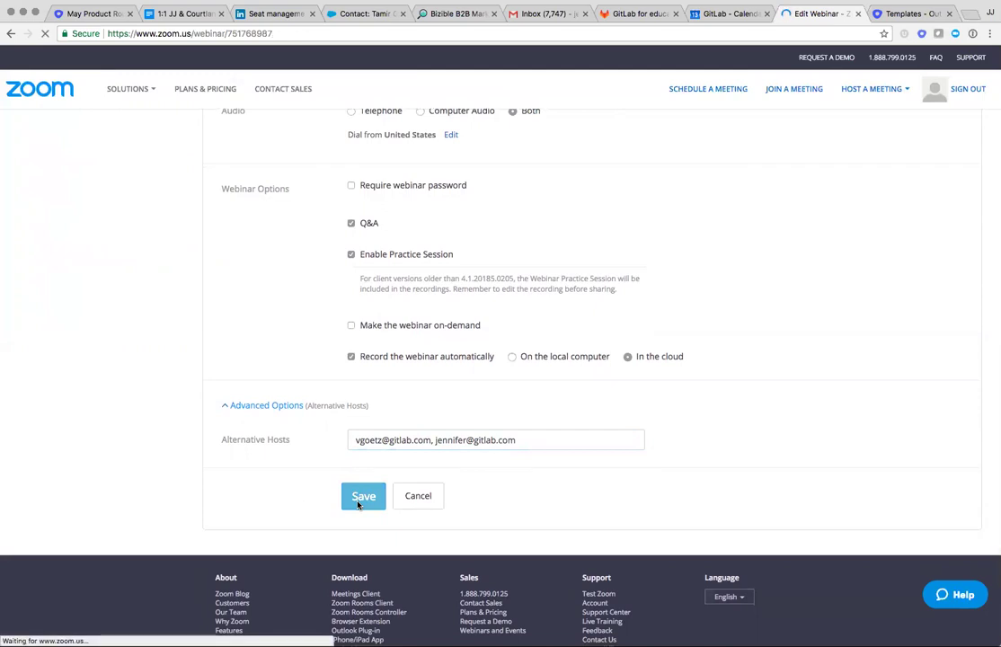
Check the Alternative Hosts row and confirm both hosts appear in the invited panelists list.
scroll(316, 479, "down", 1)
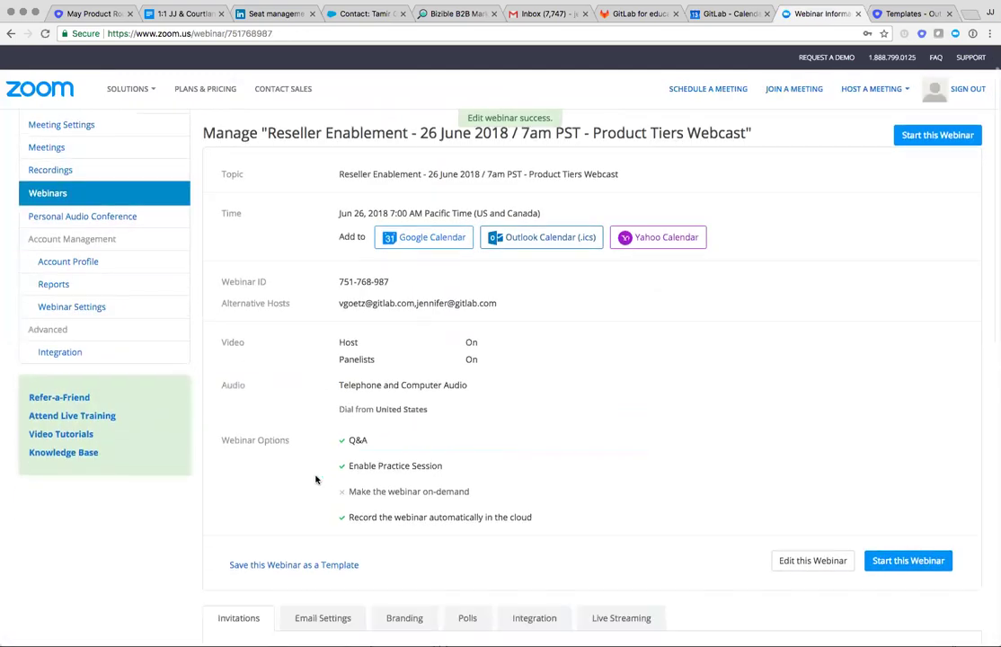
scroll(315, 479, "down", 3)
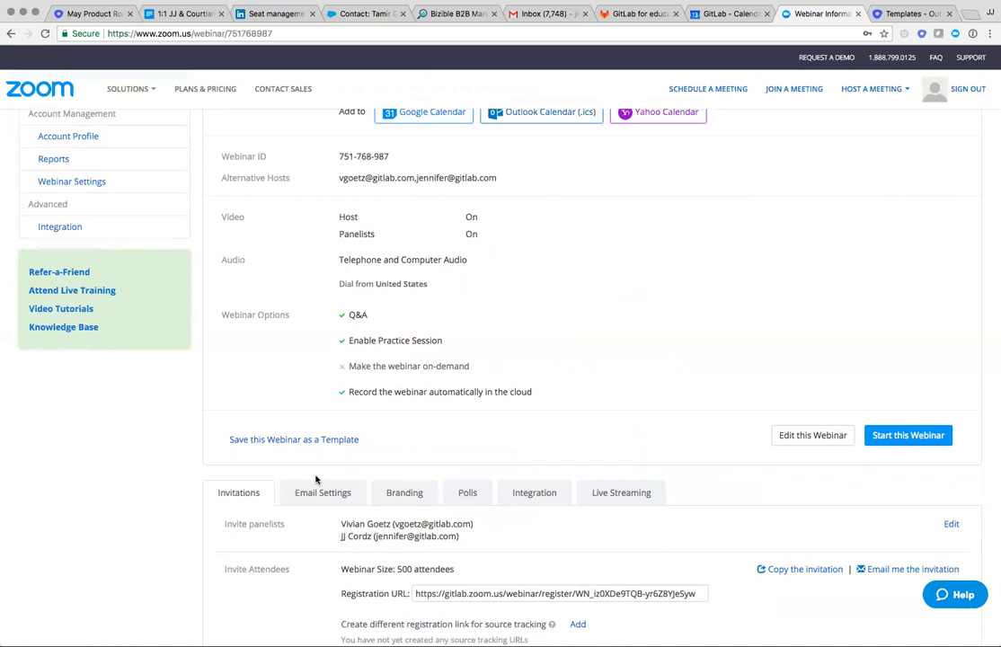
scroll(315, 479, "down", 1)
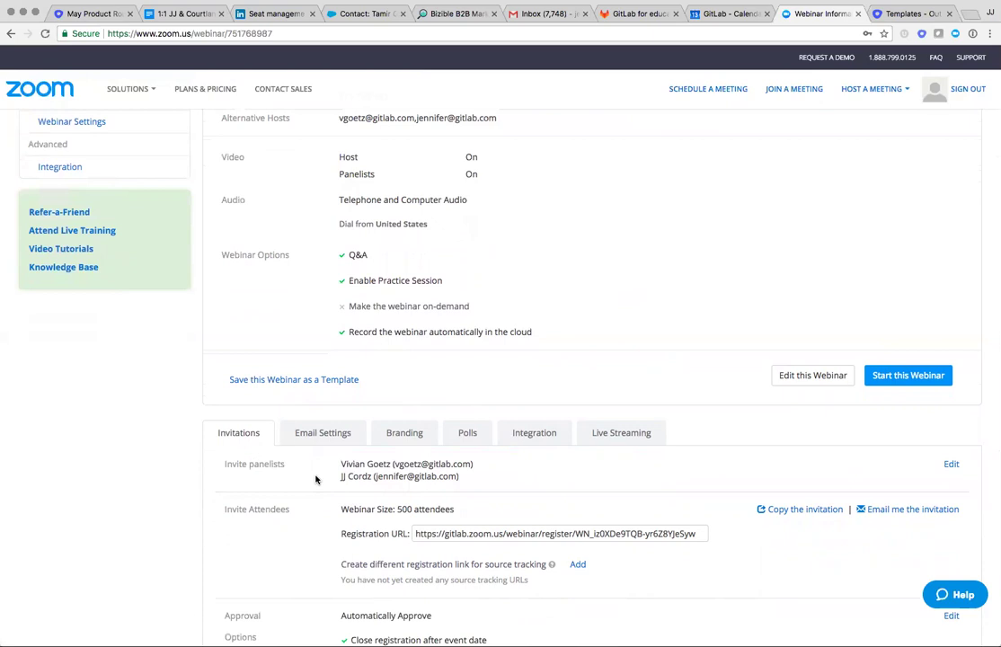
scroll(316, 479, "down", 5)
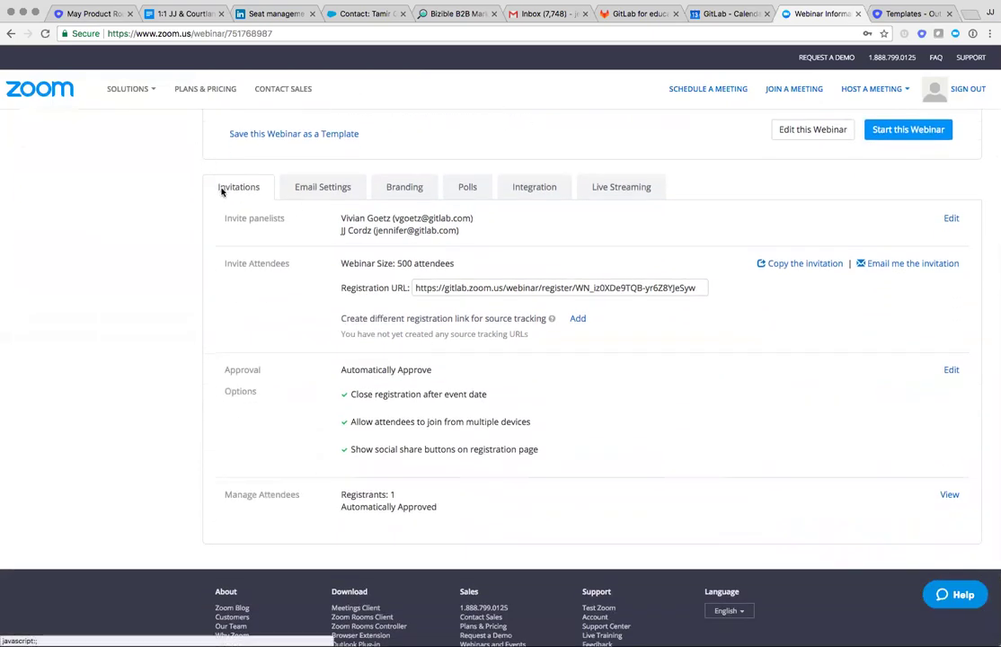
left_click_drag(226, 222, 281, 217)
In the Panelists dialog, add a third colleague by typing her first name and picking the suggestion.
left_click(203, 220)
left_click(952, 217)
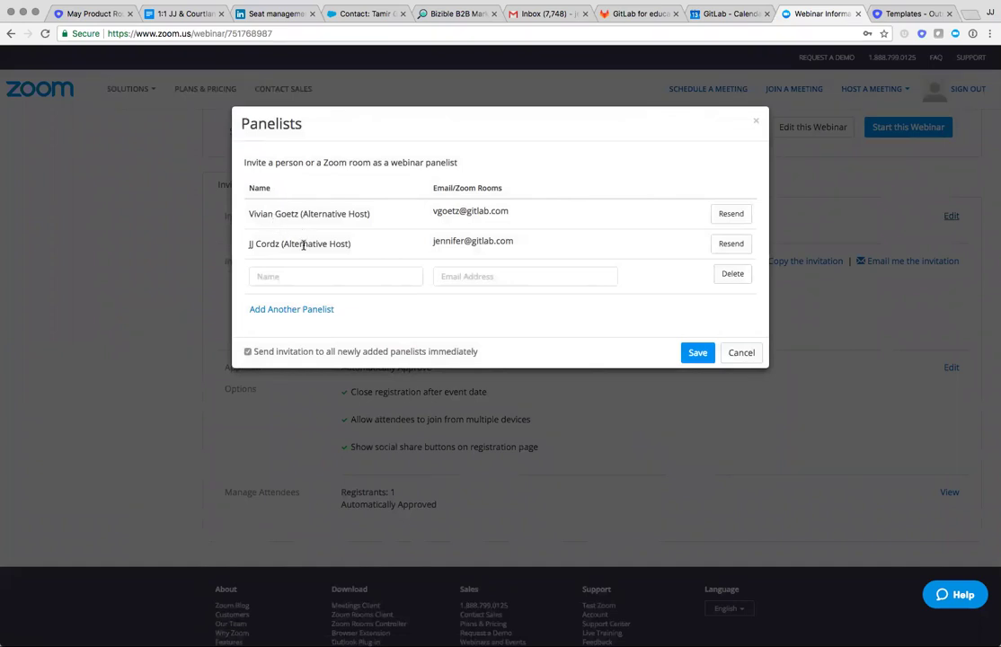
left_click(302, 276)
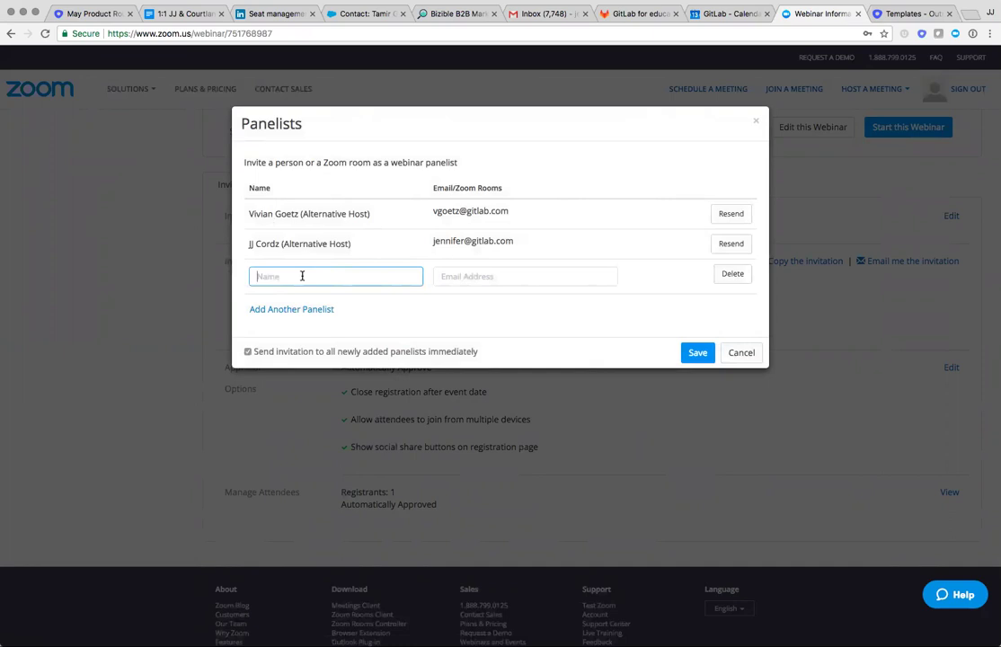
type("Agnes")
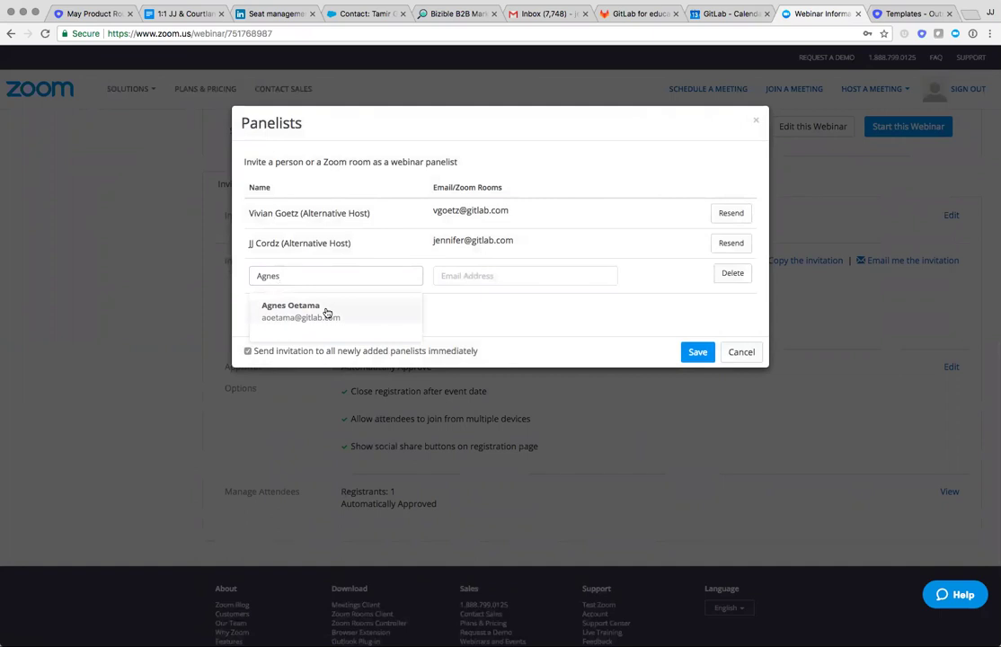
left_click(327, 311)
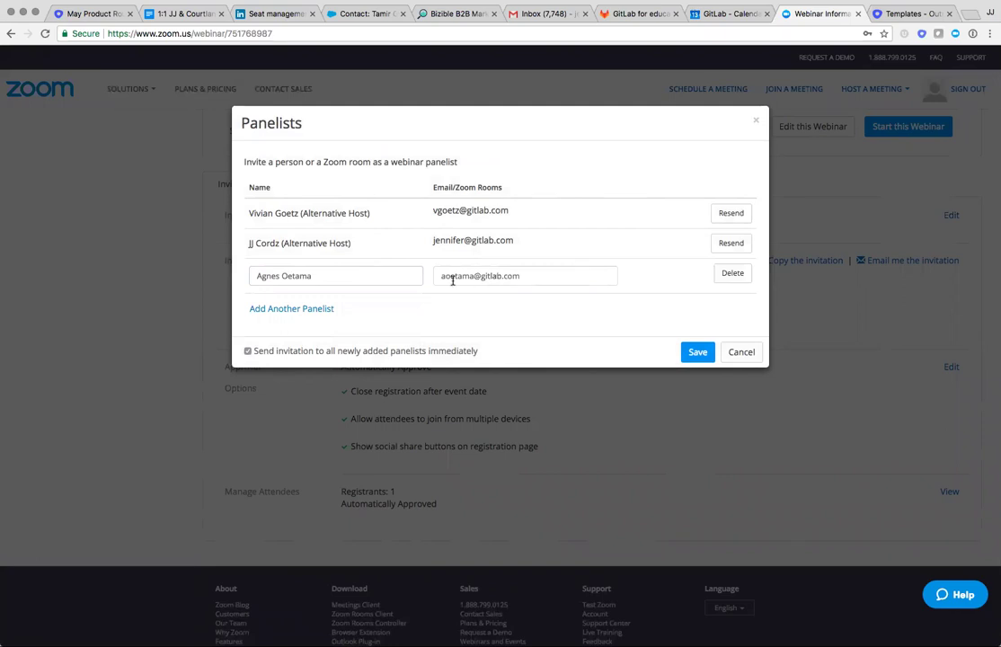
left_click(322, 309)
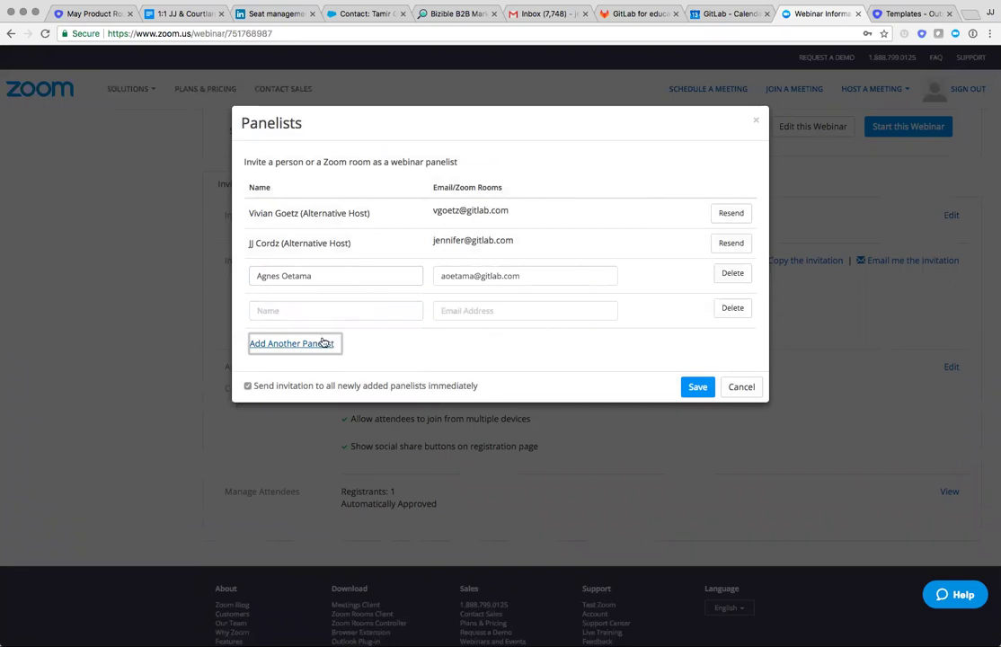
left_click(323, 342)
left_click(314, 378)
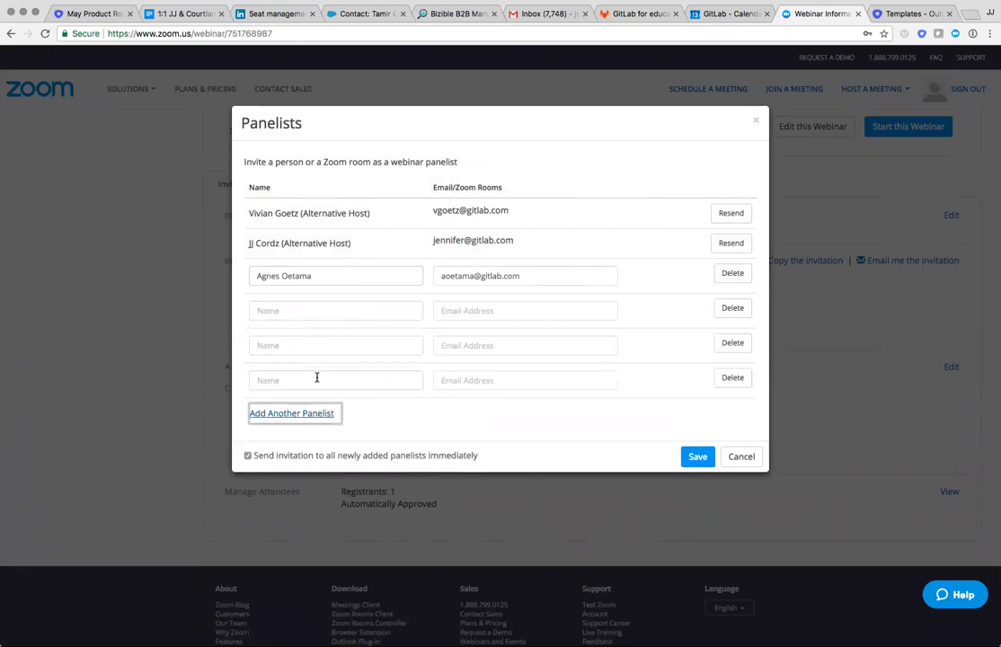
scroll(320, 280, "up", 1)
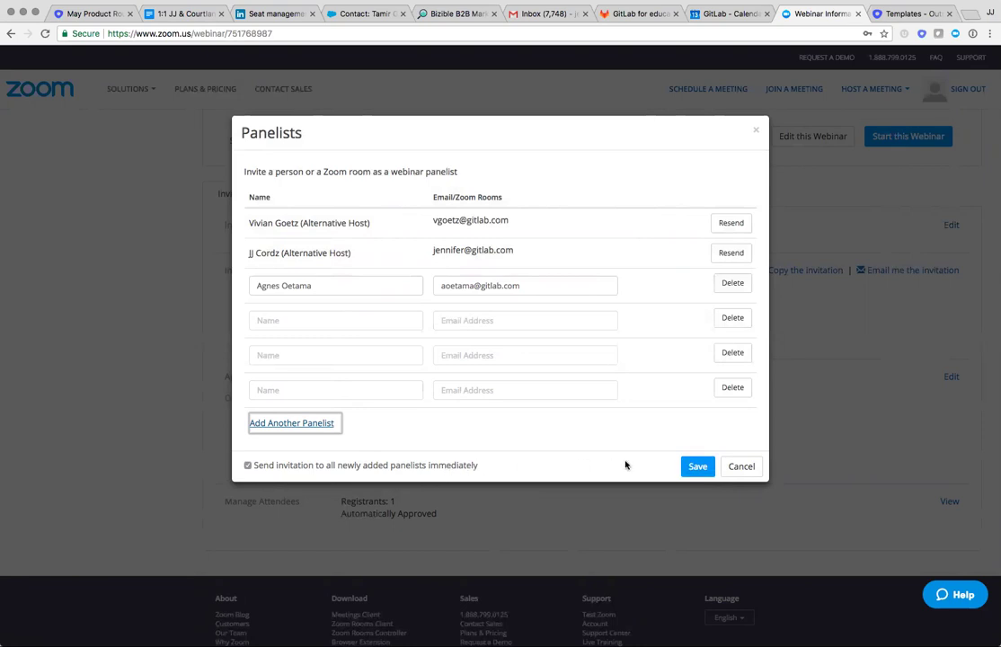
Save the three-panelist list and reopen the Panelists dialog.
left_click(692, 466)
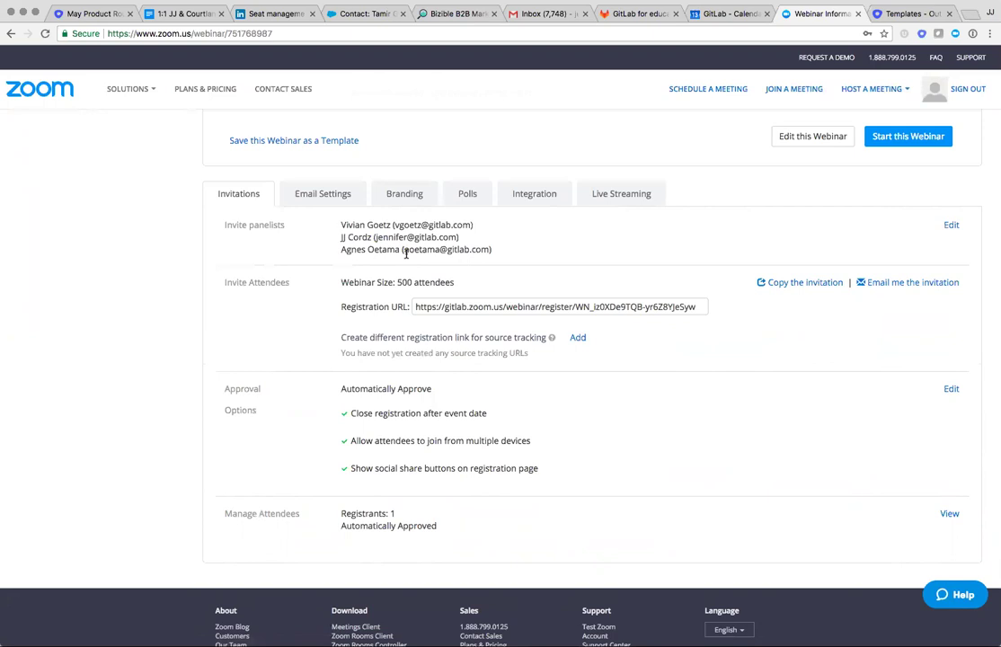
left_click(951, 227)
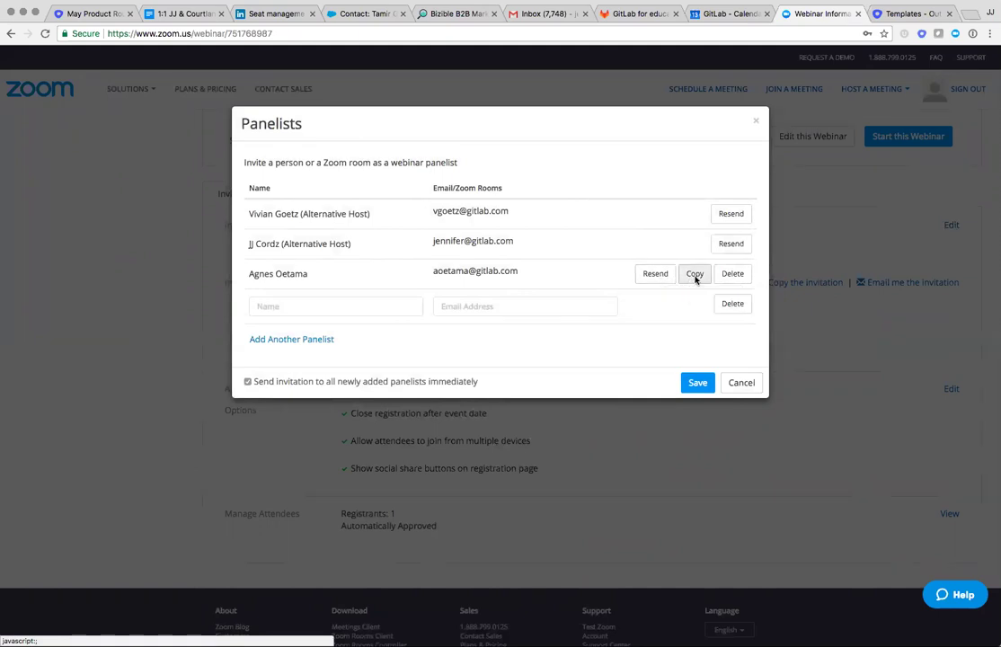
Select the third panelist's personal join link in her invitation text, then return to the list.
left_click(695, 274)
left_click(527, 260)
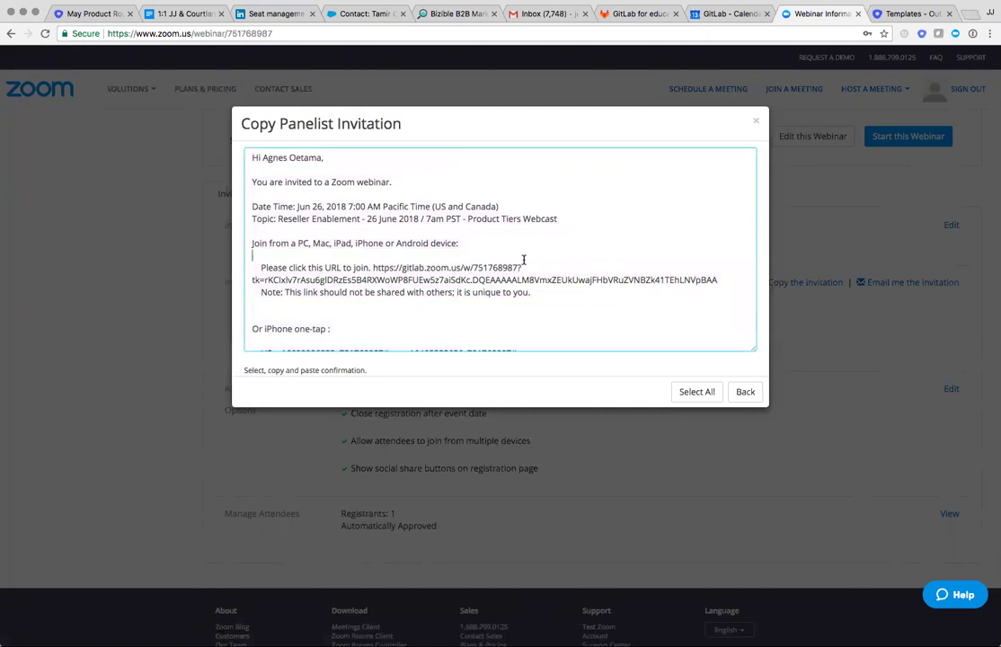
left_click_drag(373, 267, 715, 283)
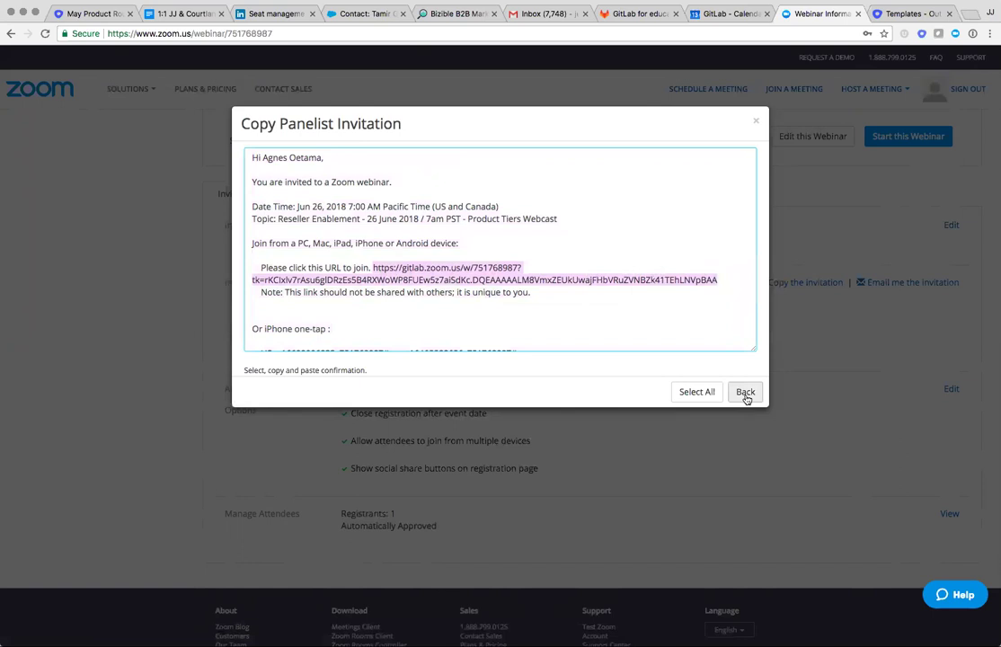
left_click(745, 392)
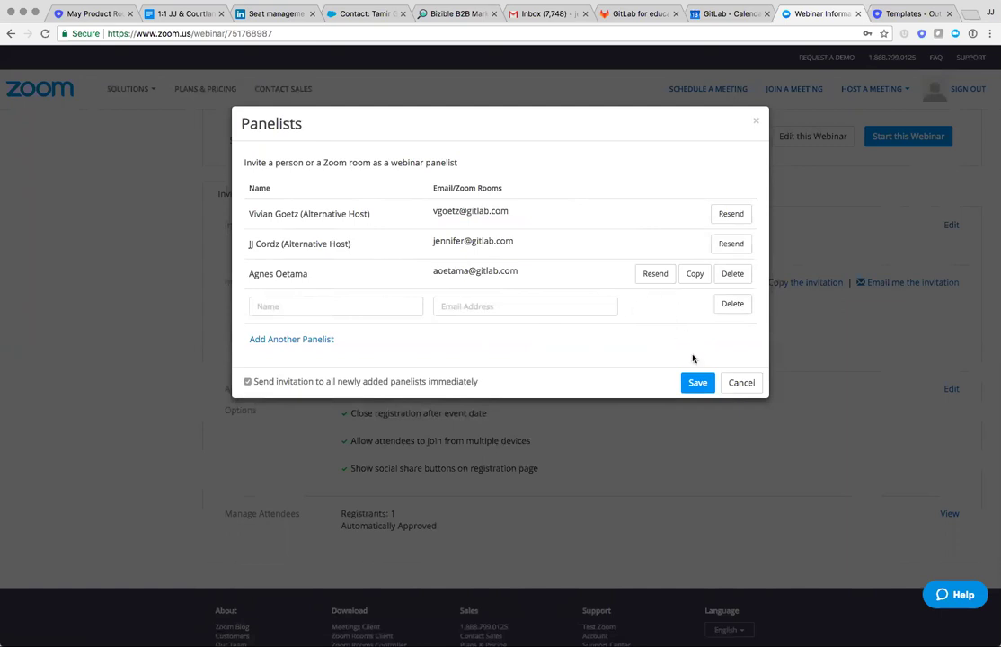
Save the Panelists dialog and verify all three panelists listed under Invite panelists.
left_click(699, 385)
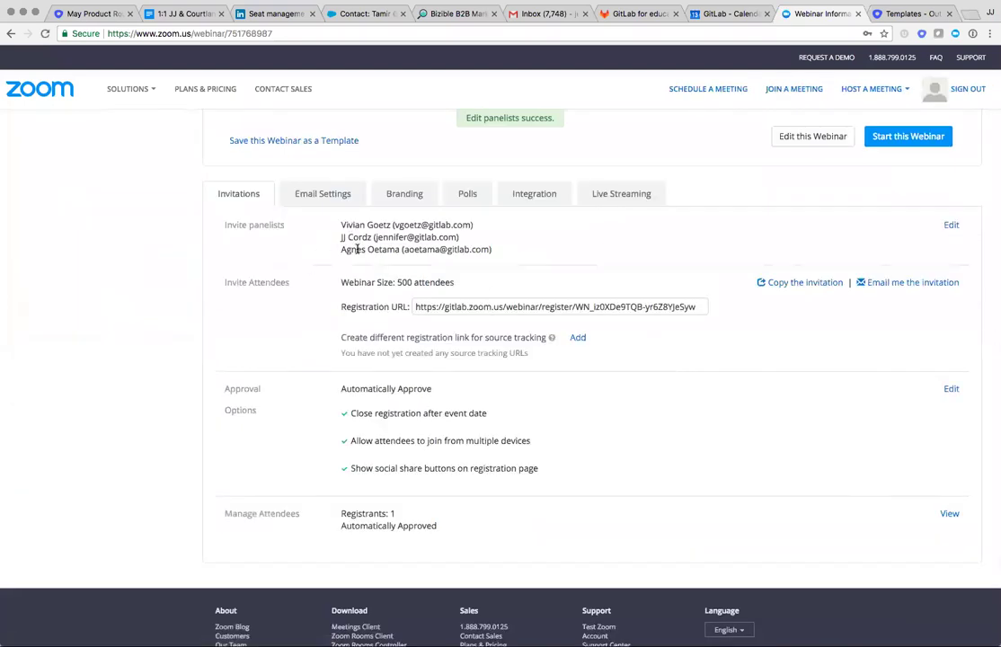
left_click_drag(341, 250, 479, 251)
left_click(477, 260)
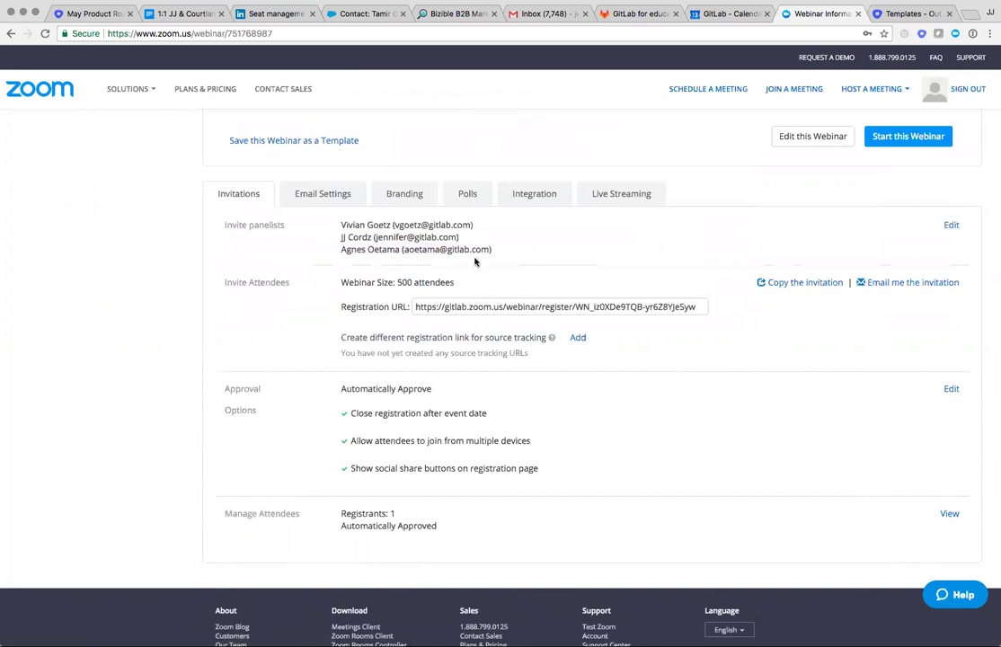